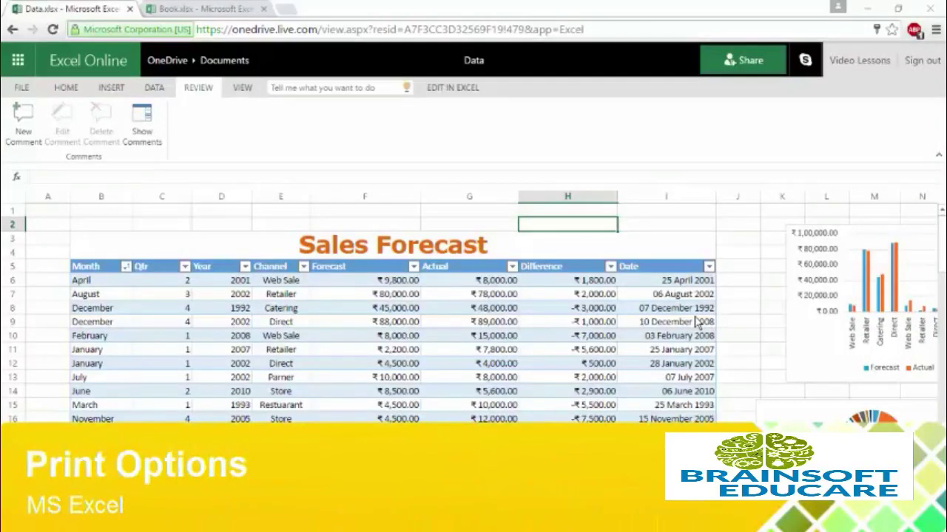
- Pick an empty cell above the title, then print the Entire Sheet to the print-friendly view
click(400, 227)
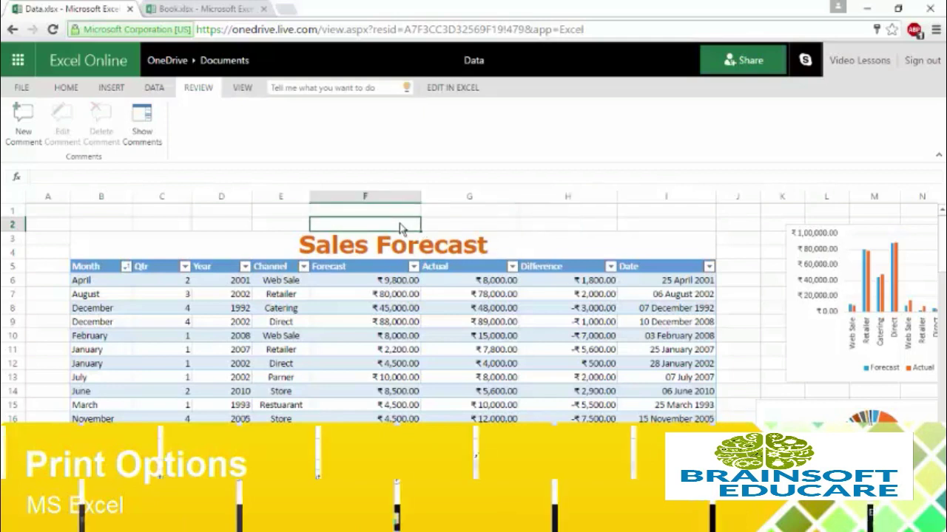
click(439, 227)
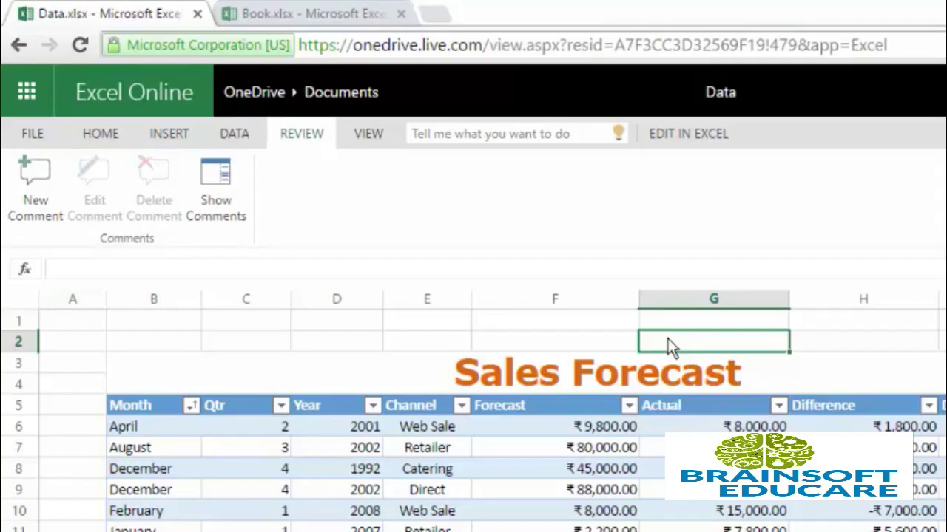
click(34, 133)
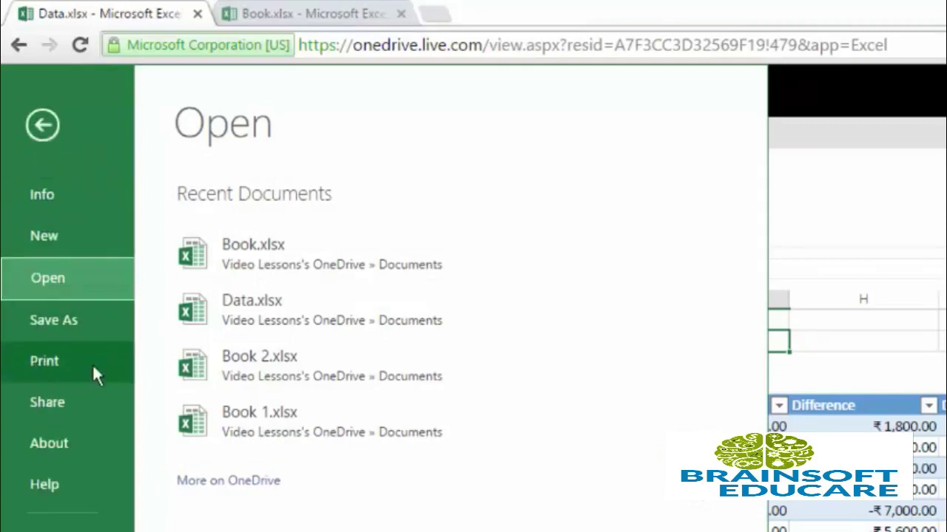
click(22, 360)
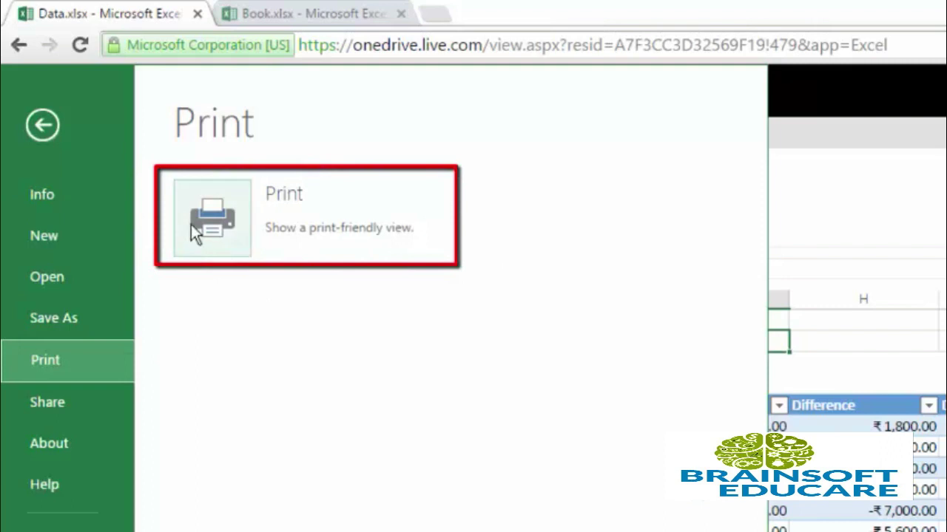
click(219, 216)
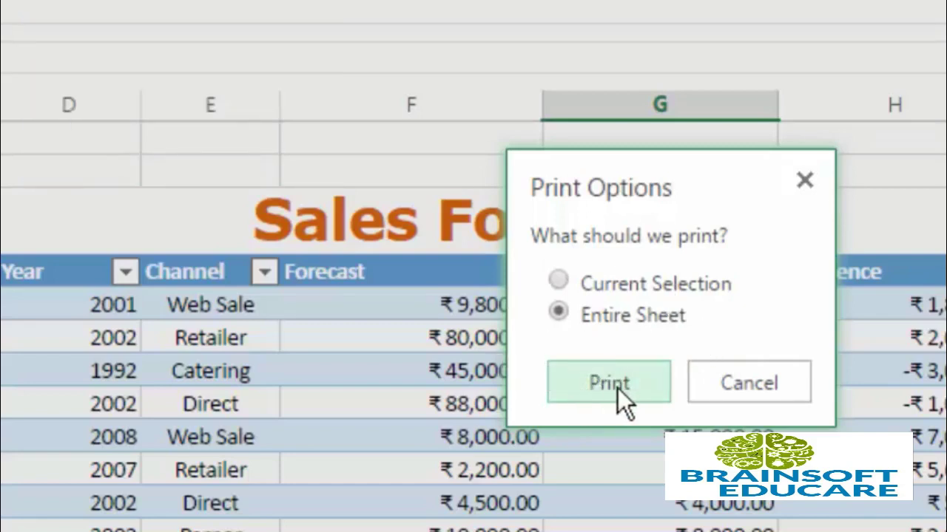
click(596, 367)
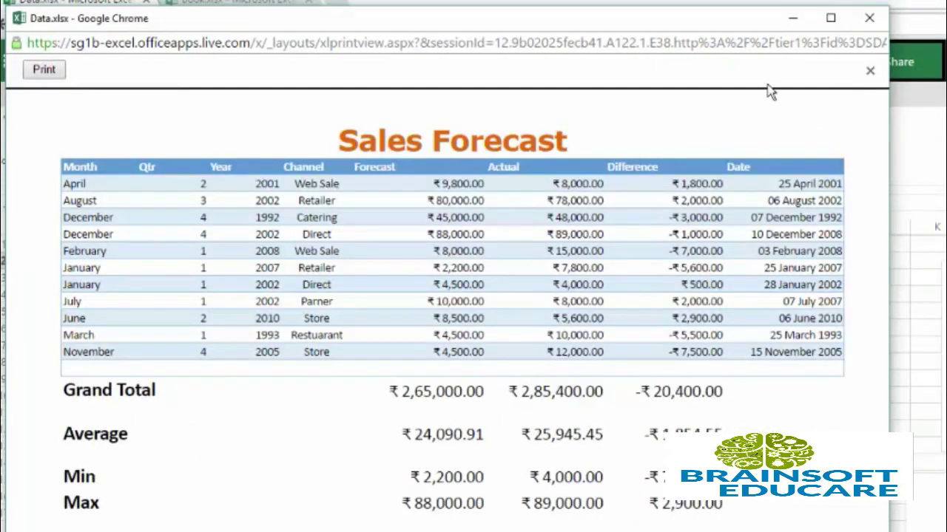
- Maximize the print view and scroll across the data table, summary rows and both charts
click(826, 25)
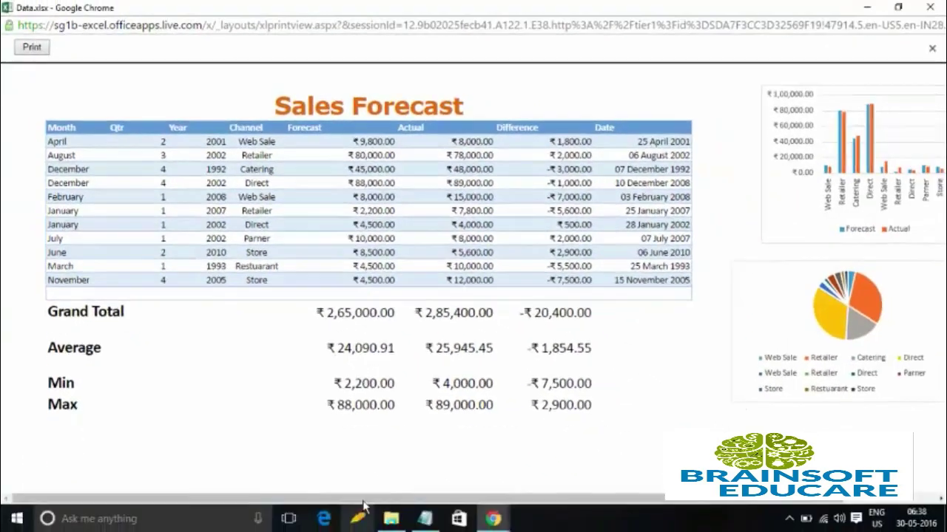
scroll(443, 495, right, 3)
scroll(375, 492, left, 3)
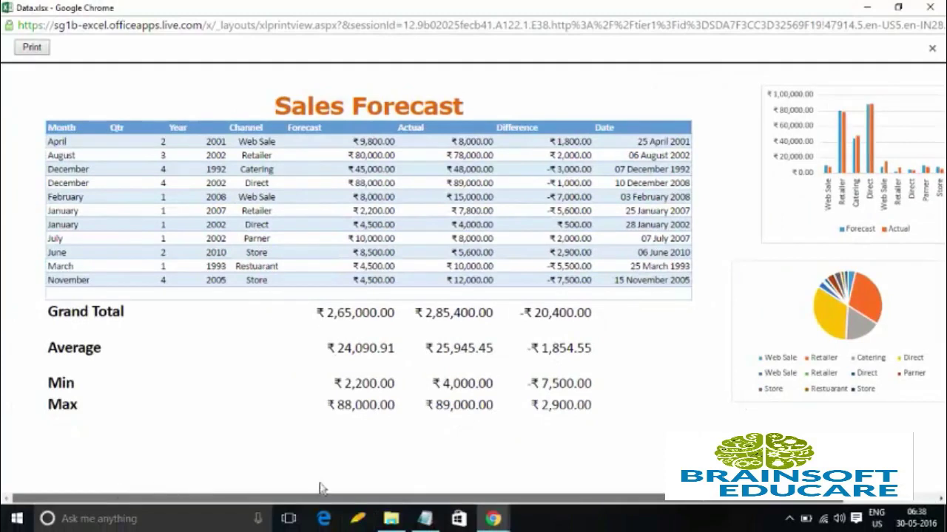
scroll(322, 488, right, 3)
scroll(560, 495, left, 3)
scroll(507, 488, right, 3)
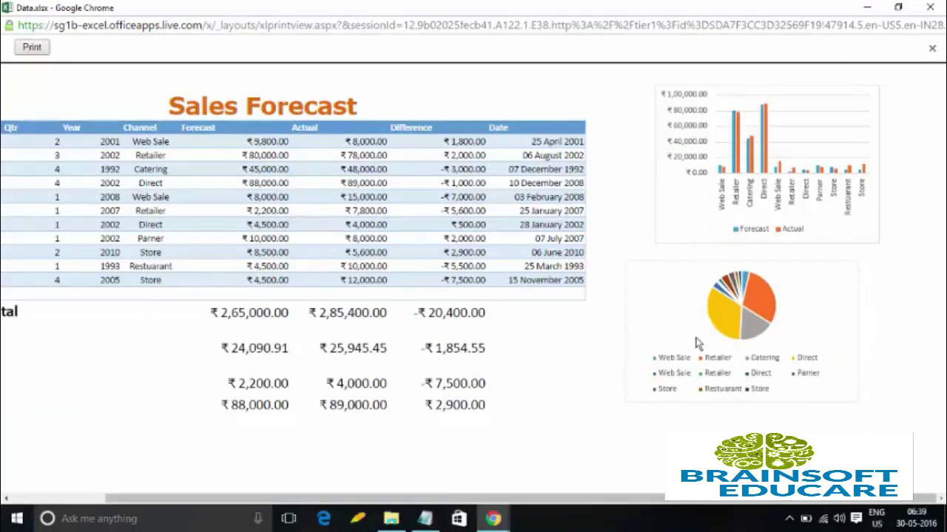
drag(444, 501, 218, 419)
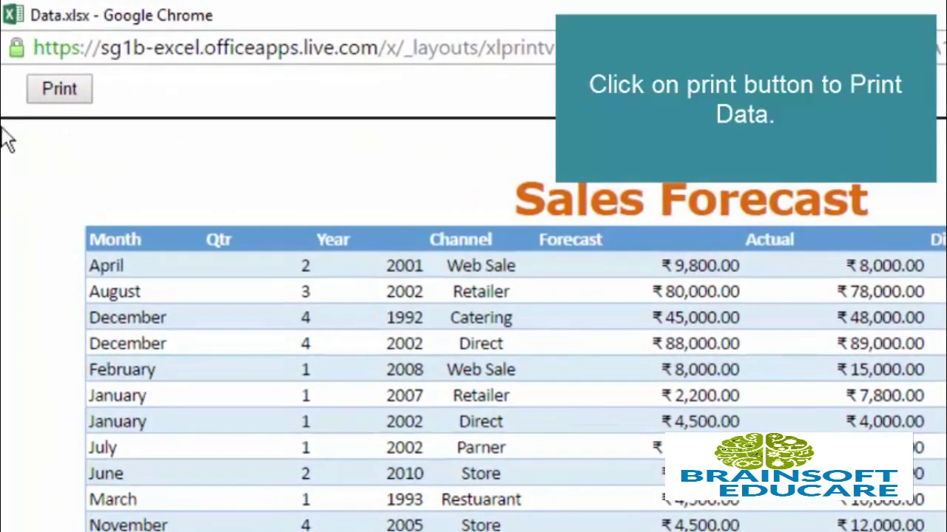
- Open Chrome's print dialog from the print view, then cancel it with Esc
click(51, 88)
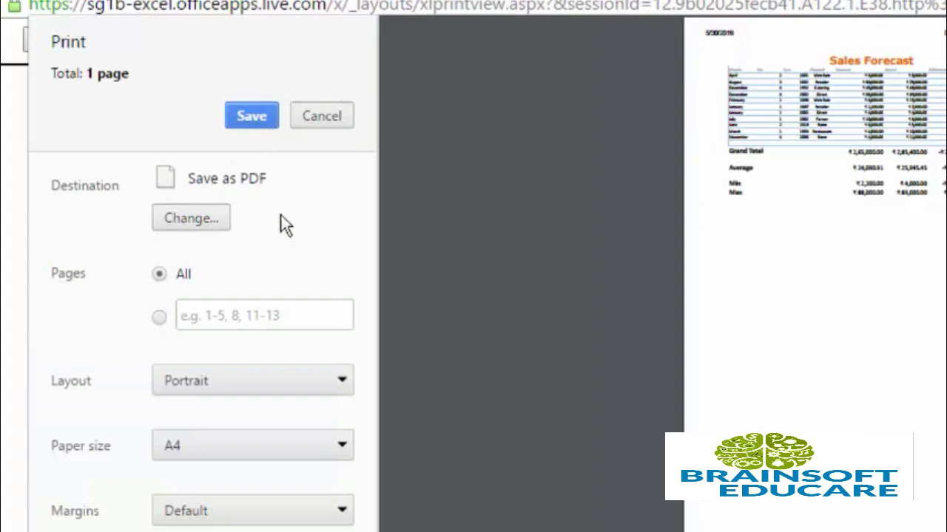
key(Escape)
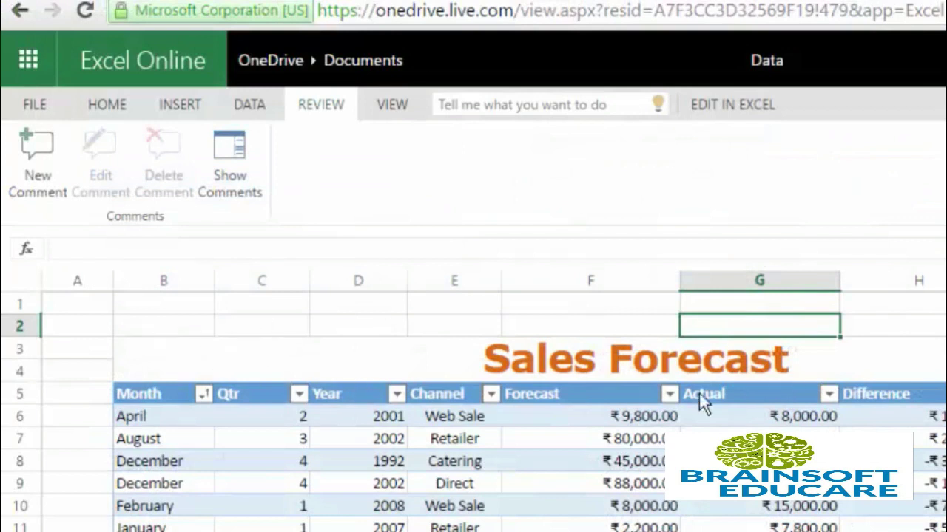
- Select the Sales Forecast table from its title down to the ₹2,65,000.00 Grand Total row
click(175, 352)
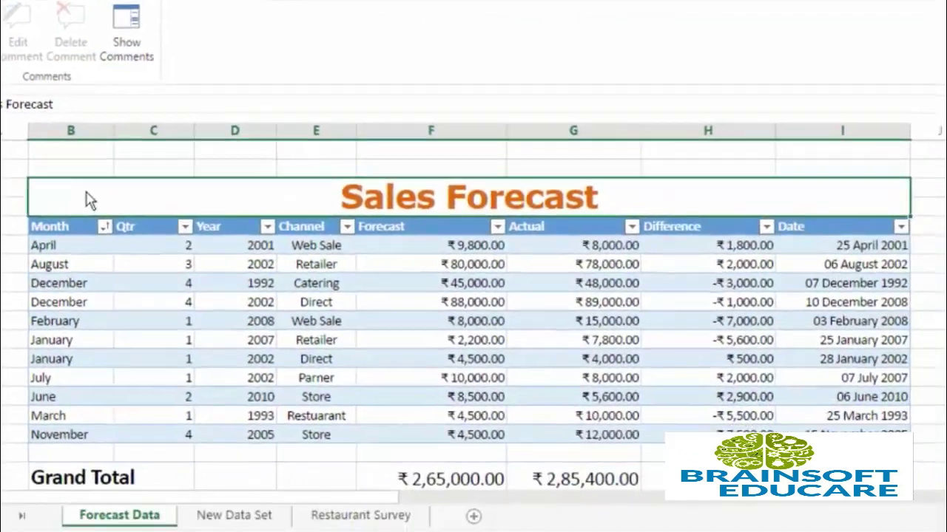
key(shift+Down)
key(shift+Down)
key(shift+Down)
drag(131, 210, 154, 491)
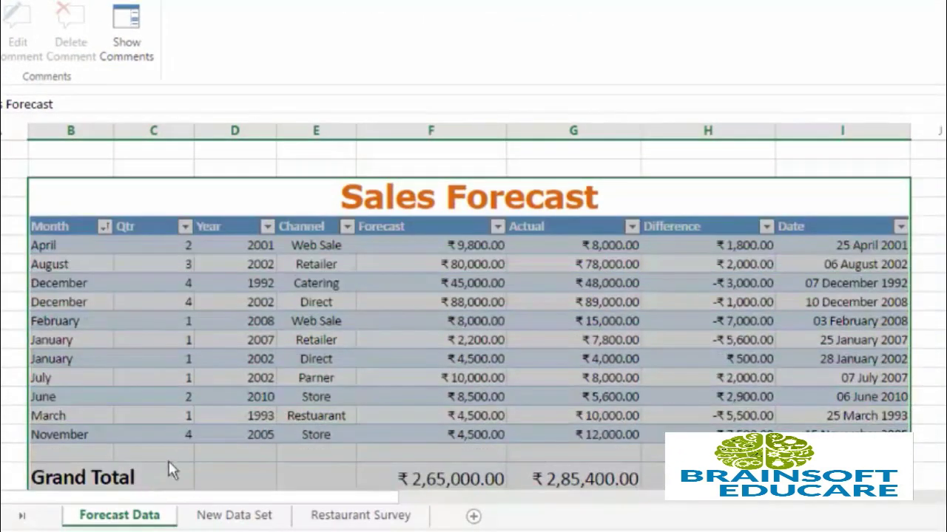
scroll(186, 384, down, 2)
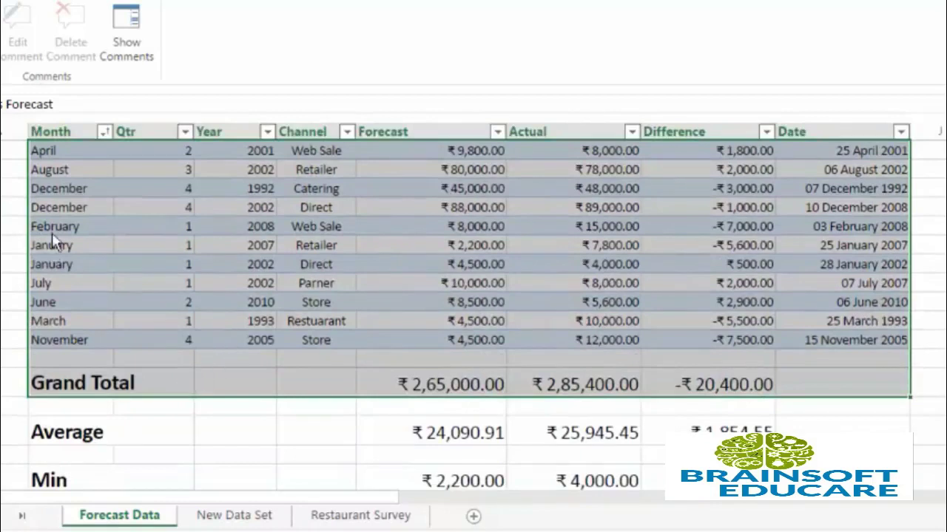
scroll(52, 232, up, 2)
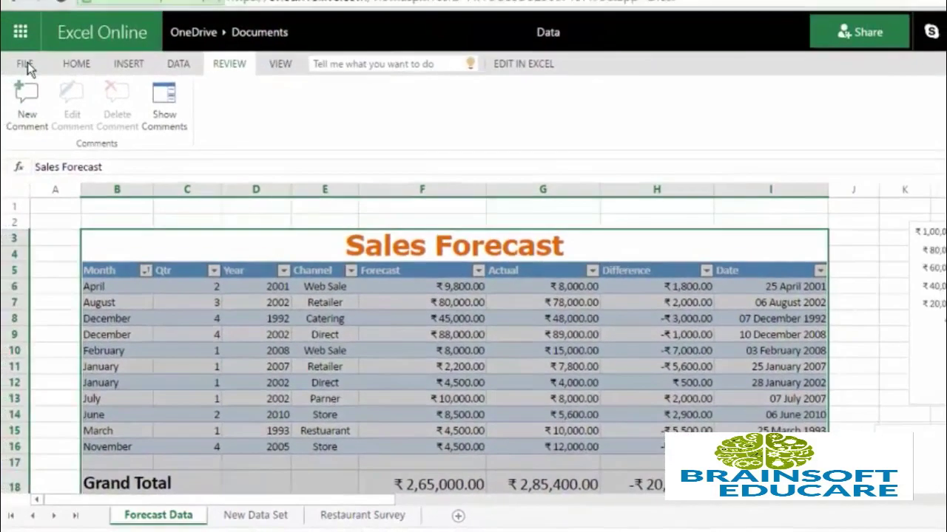
- Print with the Current Selection option so the print view shows only the table, no charts
click(26, 65)
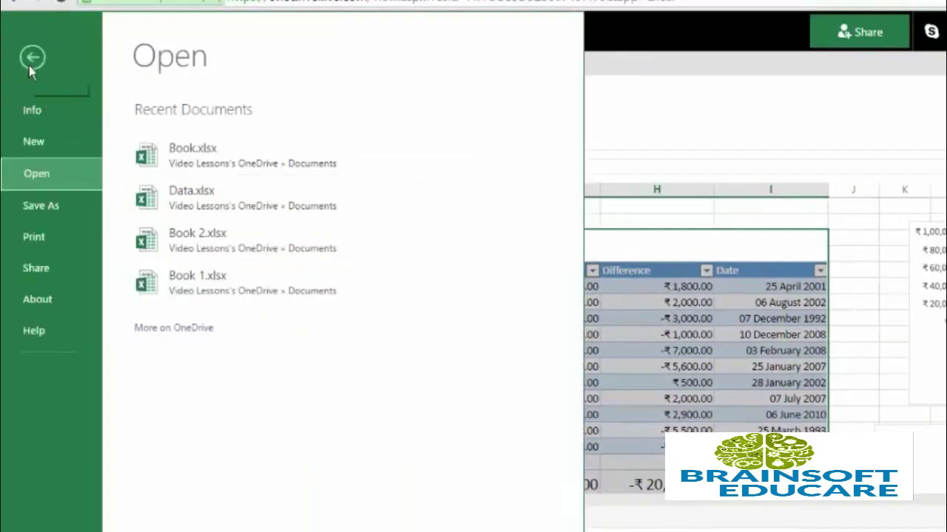
click(45, 239)
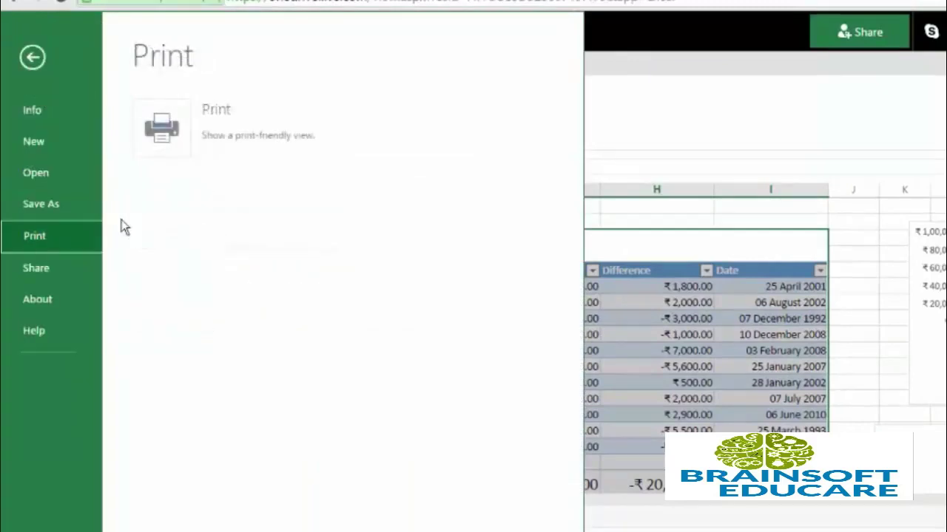
click(160, 139)
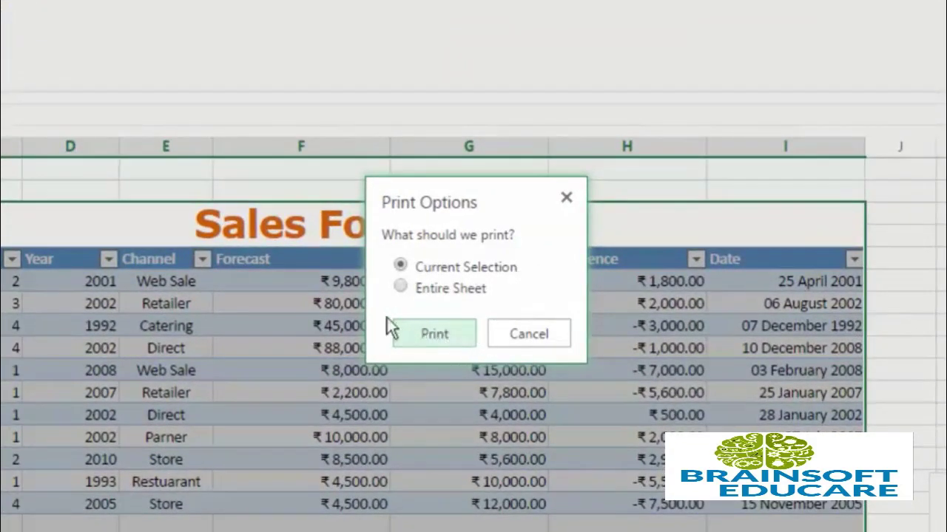
click(416, 336)
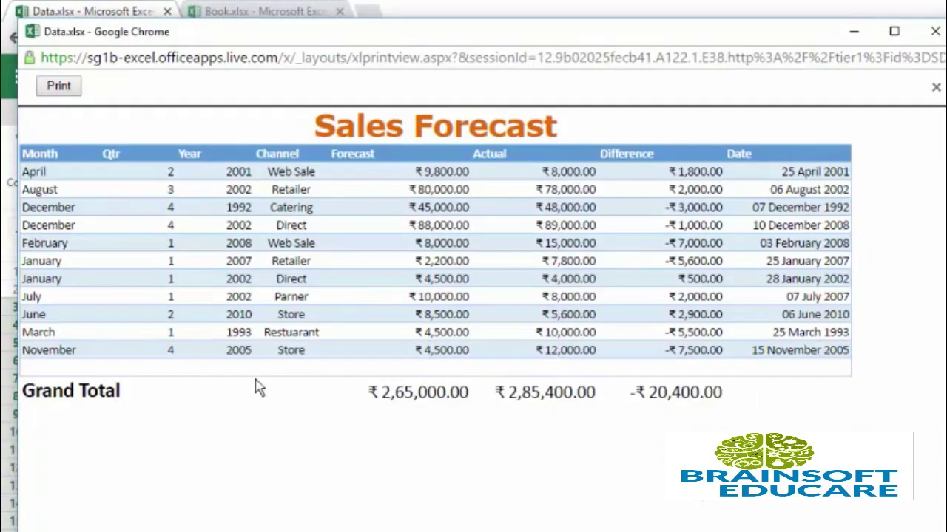
- Save the table's print output as a PDF named Data on the Desktop
click(59, 88)
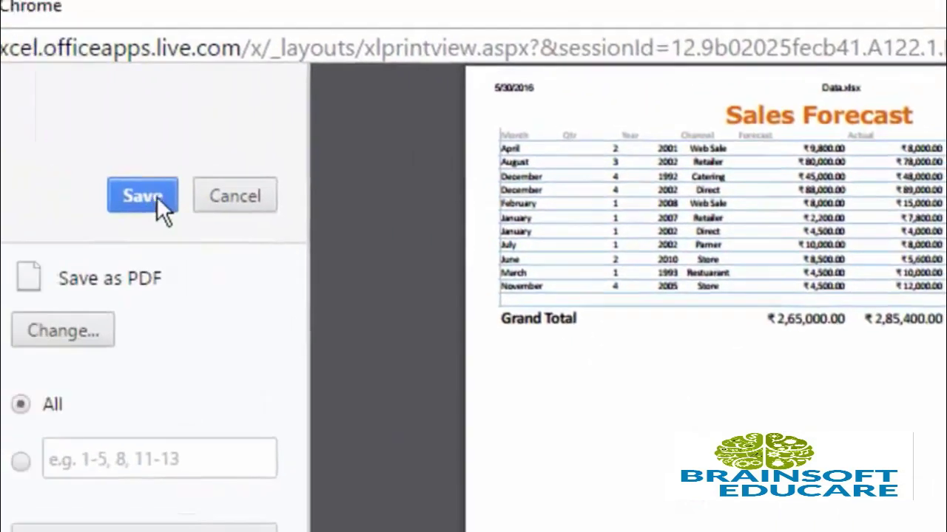
click(157, 198)
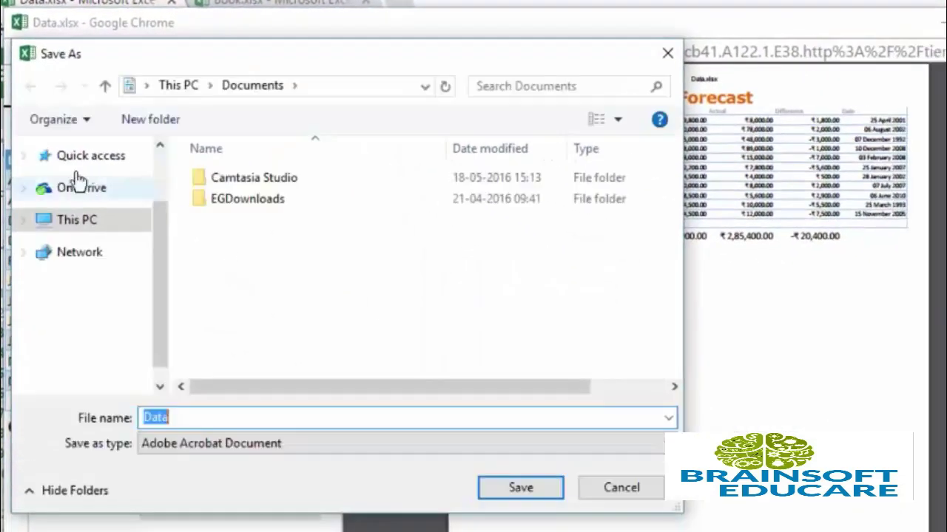
scroll(136, 310, up, 1)
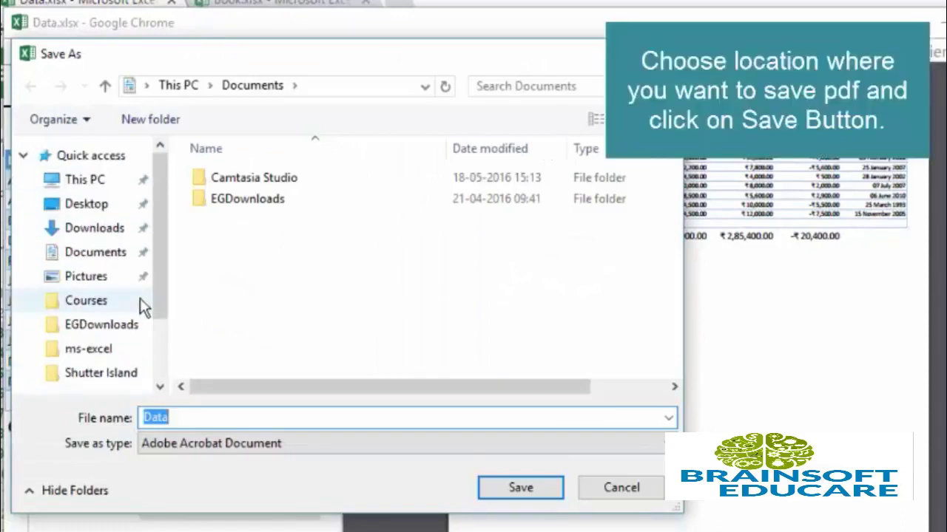
click(86, 203)
click(533, 488)
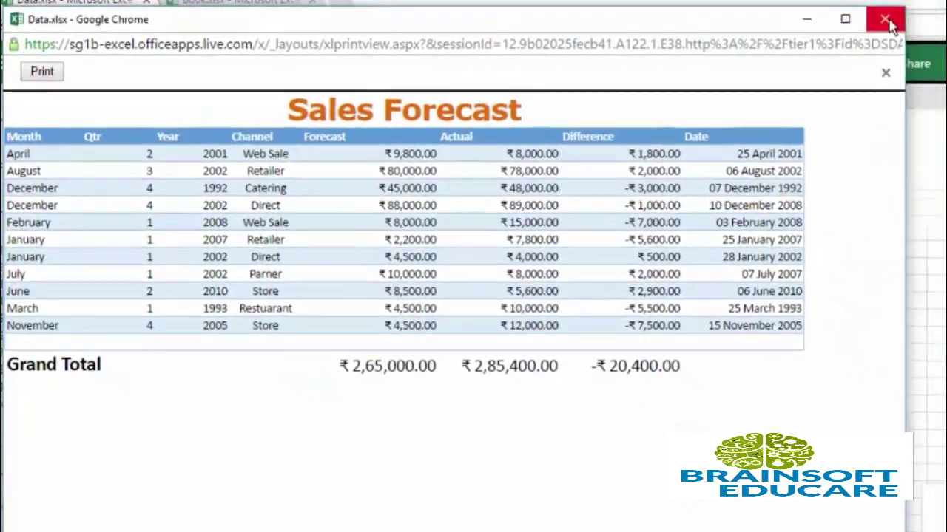
- Close the print view, open Data.pdf from the desktop and maximize Adobe Reader
click(875, 27)
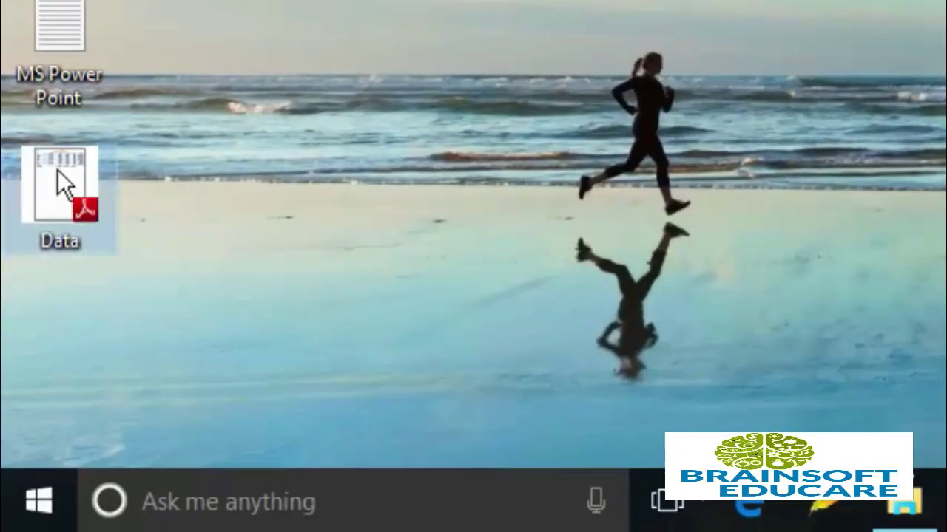
double_click(38, 163)
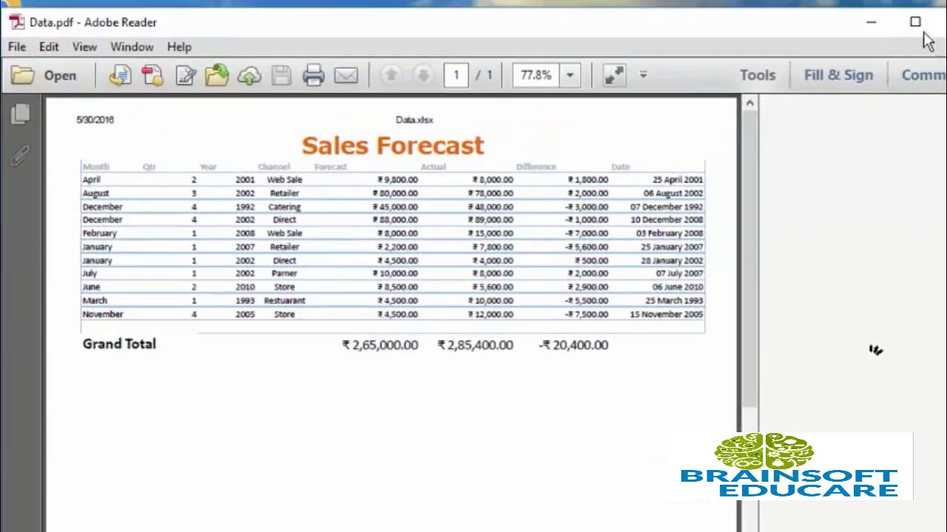
click(917, 22)
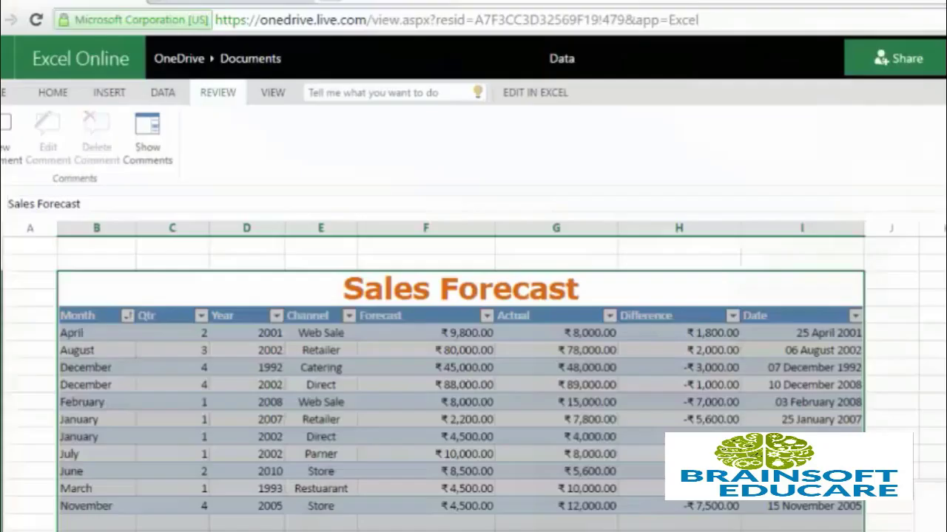
- Click cell A1 to deselect the Sales Forecast table
click(46, 253)
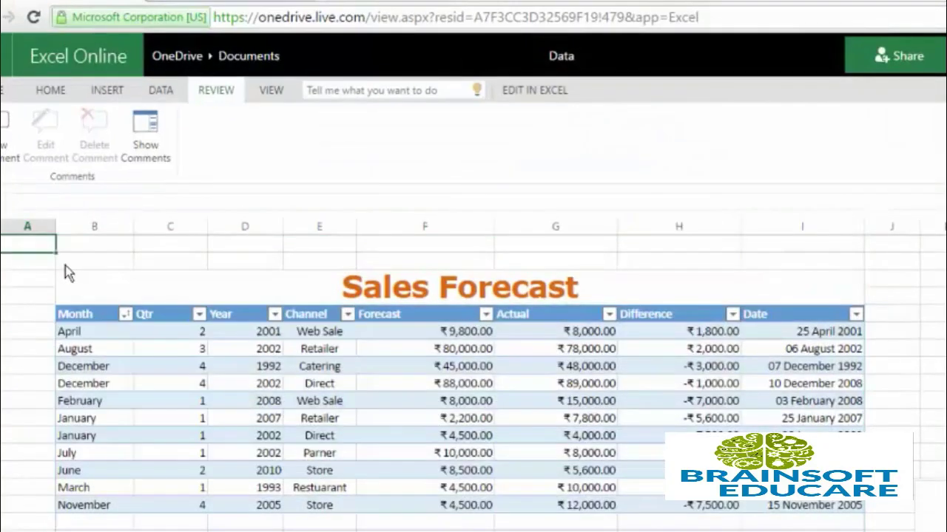